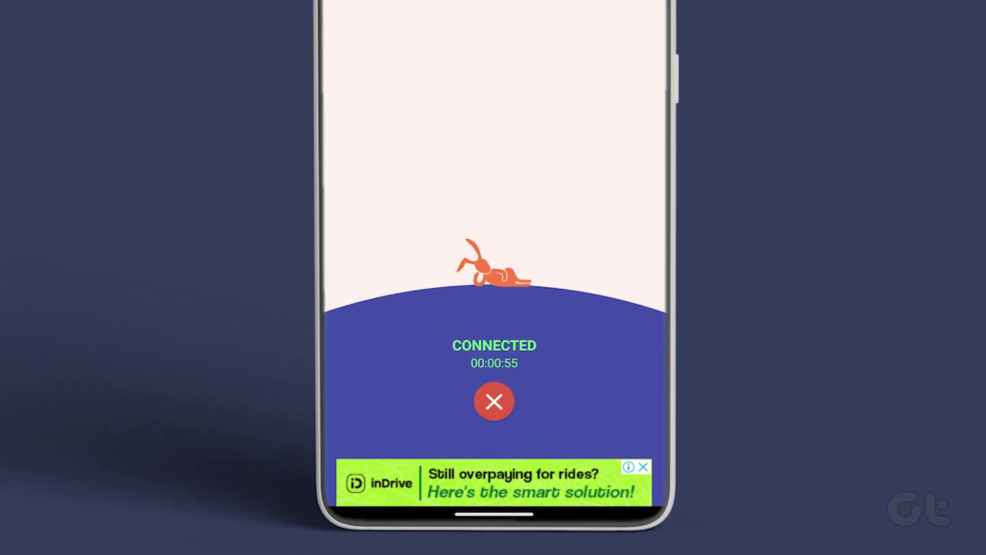
Disconnect Turbo VPN and confirm the disconnection.
left_click(505, 402)
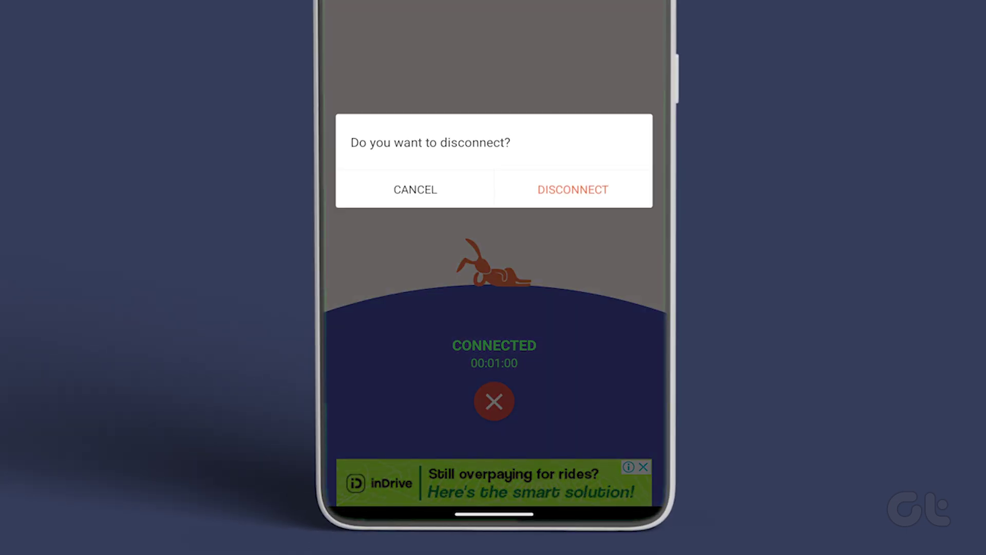
left_click(572, 190)
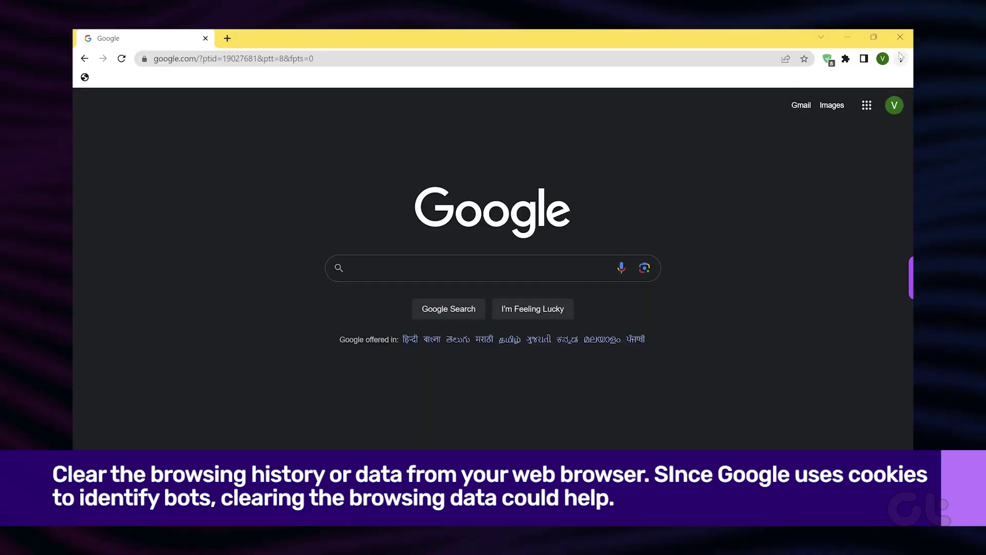
Bring up Chrome's Clear browsing data dialog on its Advanced tab.
left_click(900, 59)
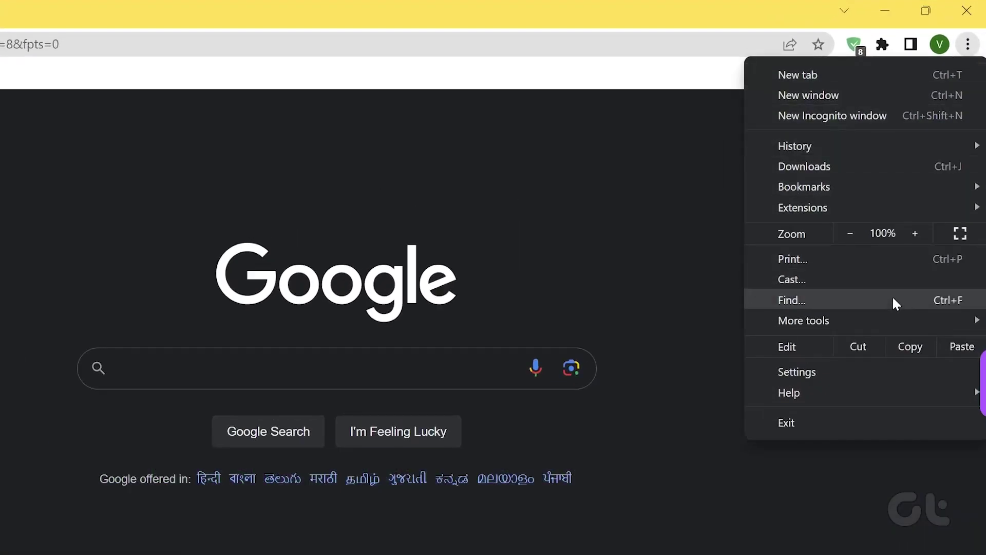
mouse_move(804, 320)
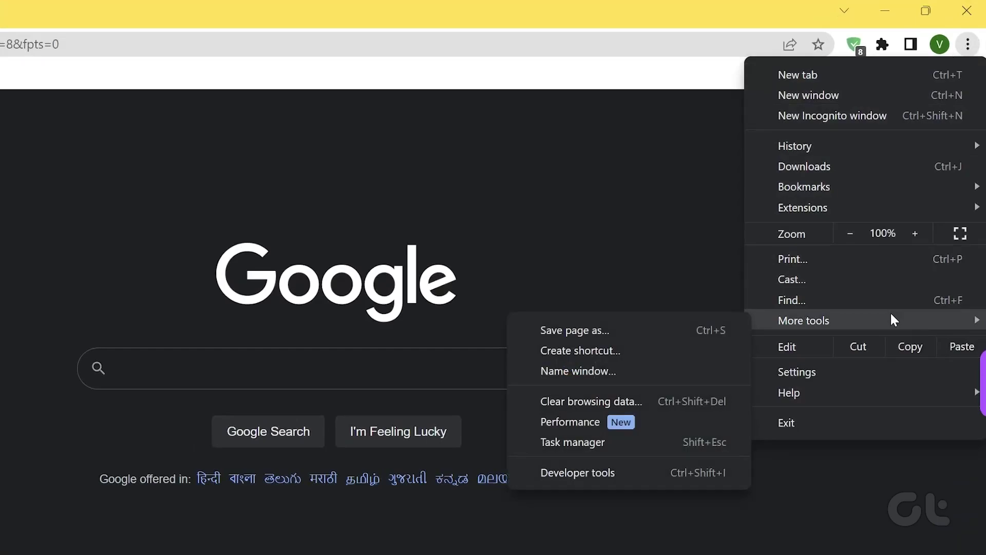
left_click(657, 413)
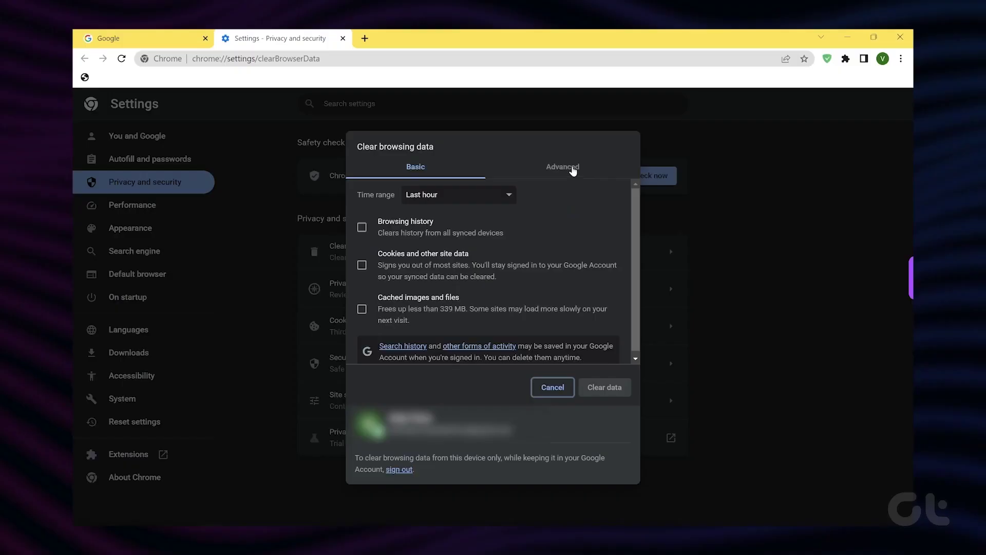
left_click(609, 87)
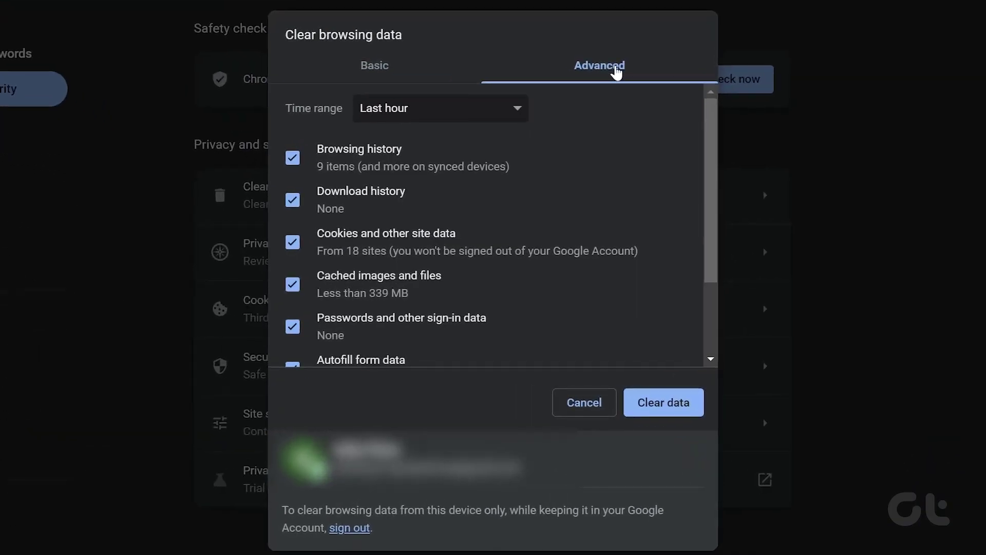
scroll(694, 237, "down", 3)
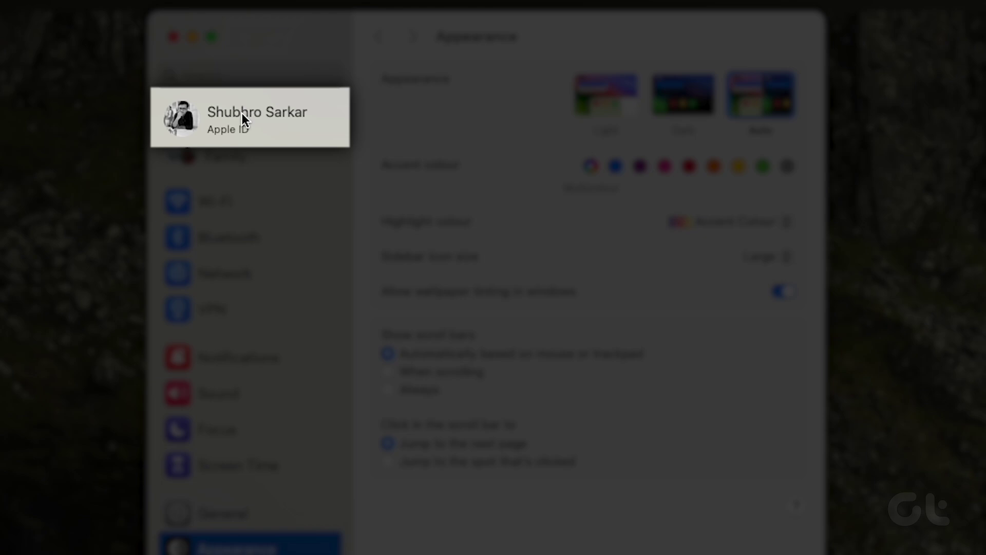
Under Apple ID > iCloud > Private Relay, switch the Private Relay toggle off.
left_click(242, 116)
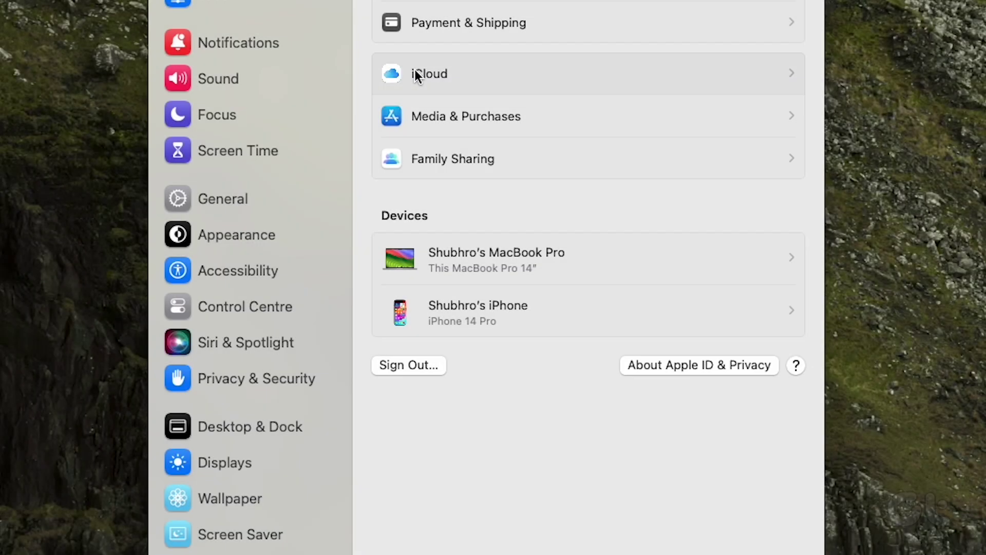
left_click(414, 73)
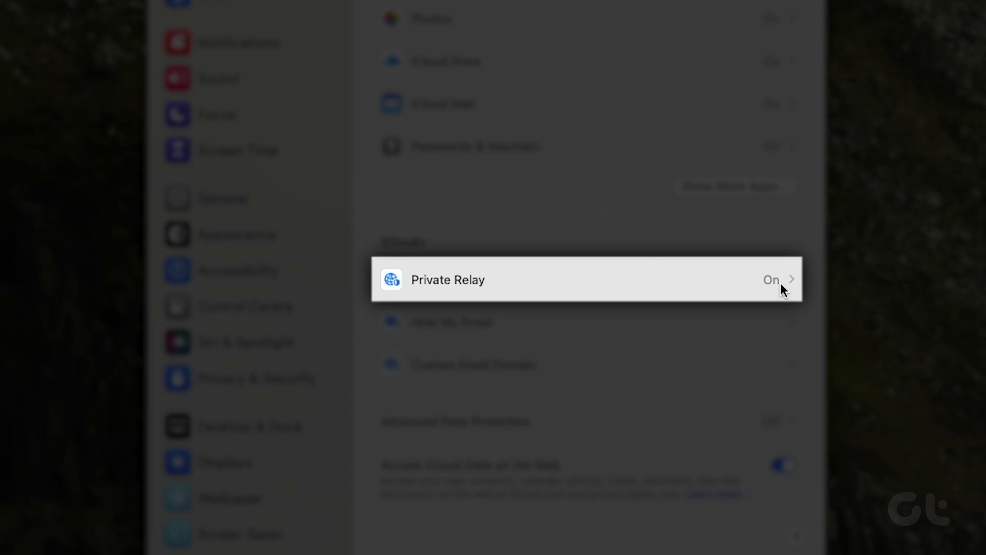
left_click(781, 285)
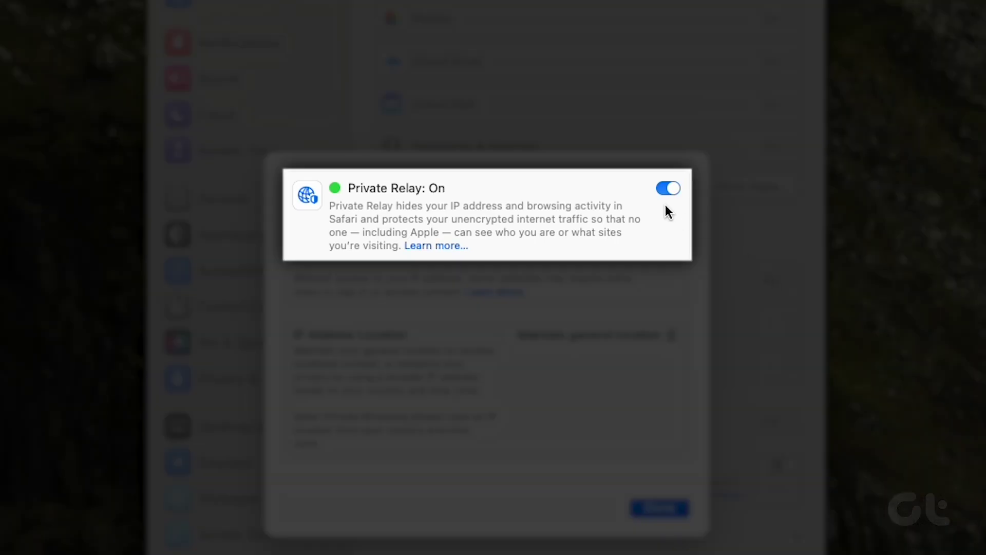
left_click(668, 189)
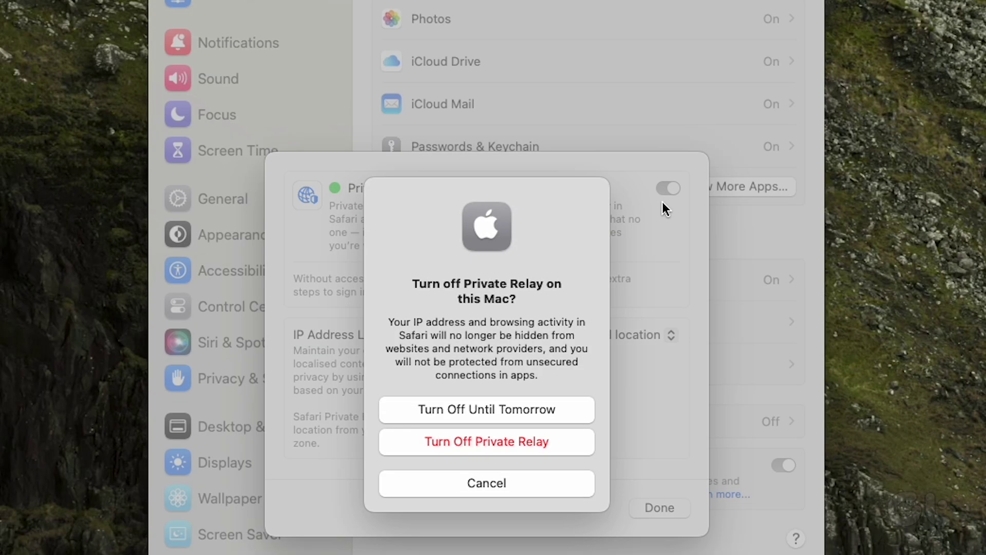